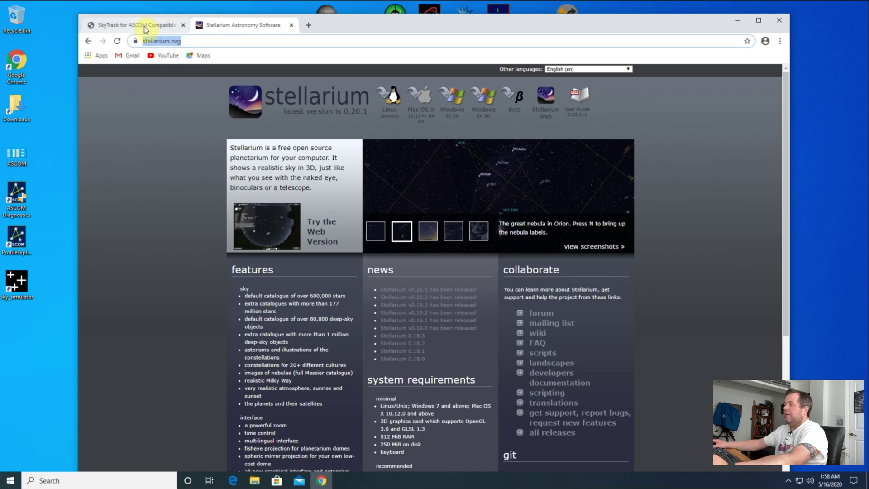
# Switch to the SkyTrack tab in Chrome and reveal its full heavenscape.com web address.
pyautogui.click(145, 28)
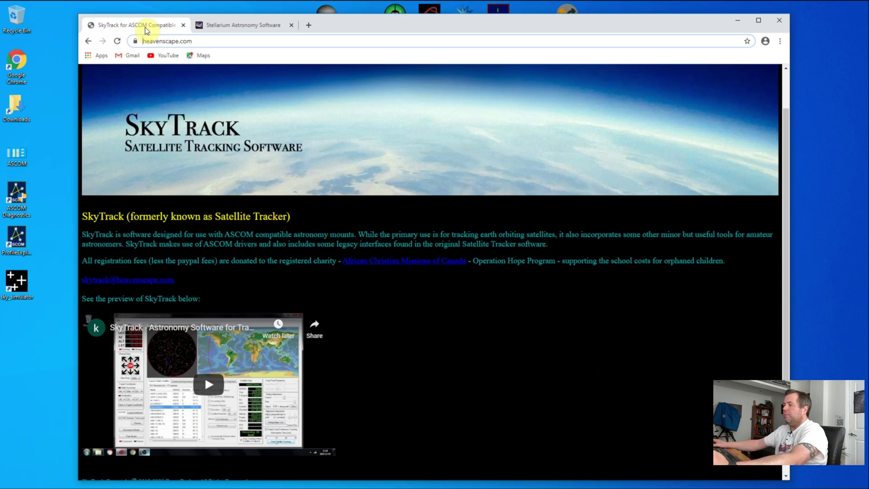
pyautogui.click(198, 39)
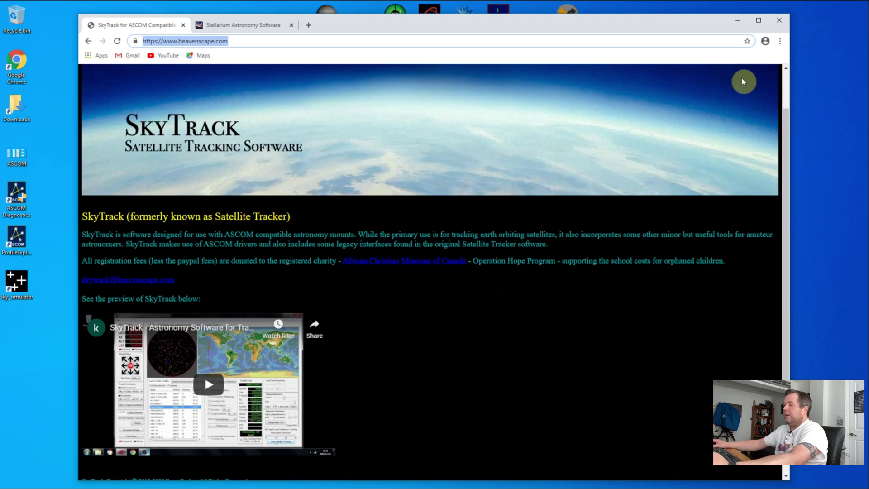
# Minimize Chrome and launch Stellarium to the night sky with the Virtual Telescope marker.
pyautogui.click(737, 22)
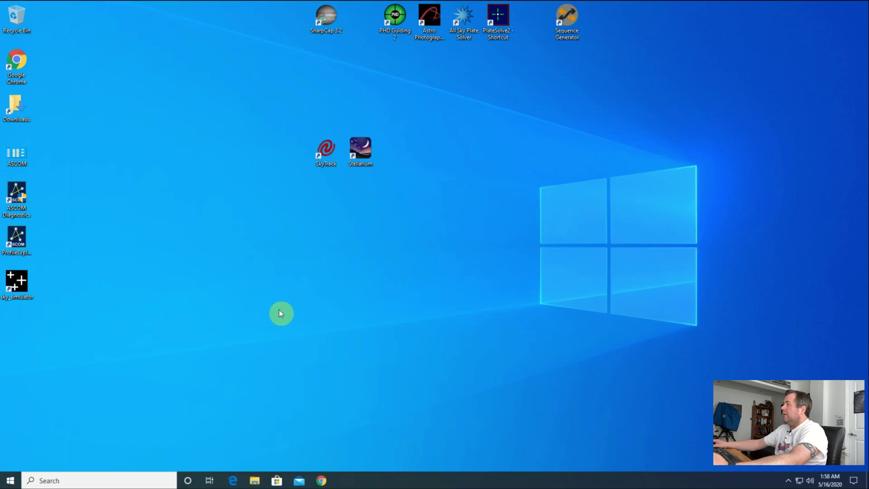
pyautogui.doubleClick(359, 153)
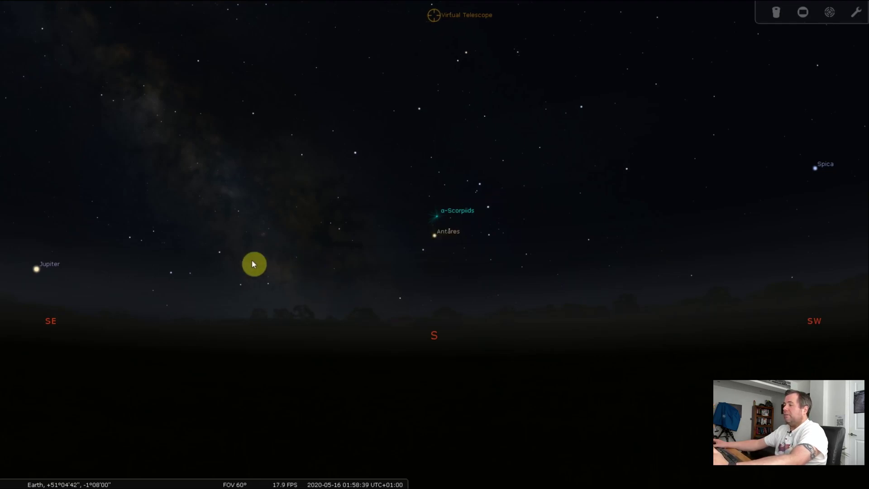
pyautogui.moveTo(16, 415)
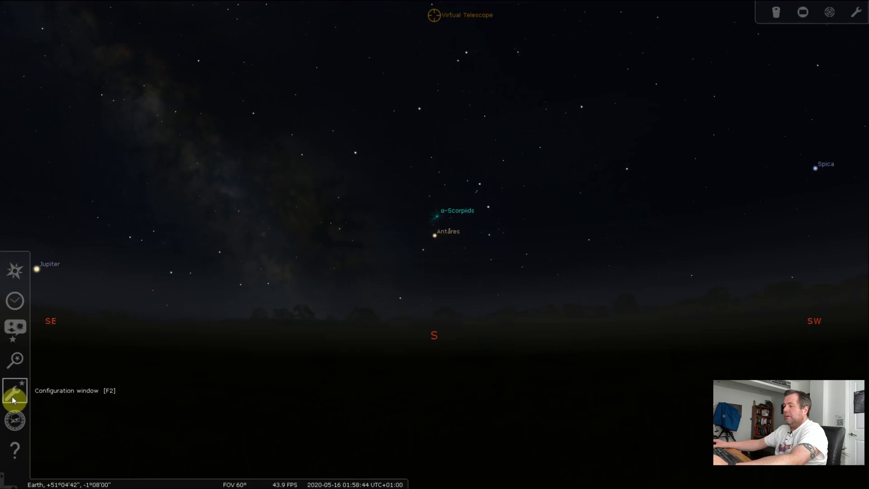
# In Configuration > Plug-ins, inspect the Satellites plug-in settings, then select Telescope Control.
pyautogui.click(13, 399)
pyautogui.click(295, 78)
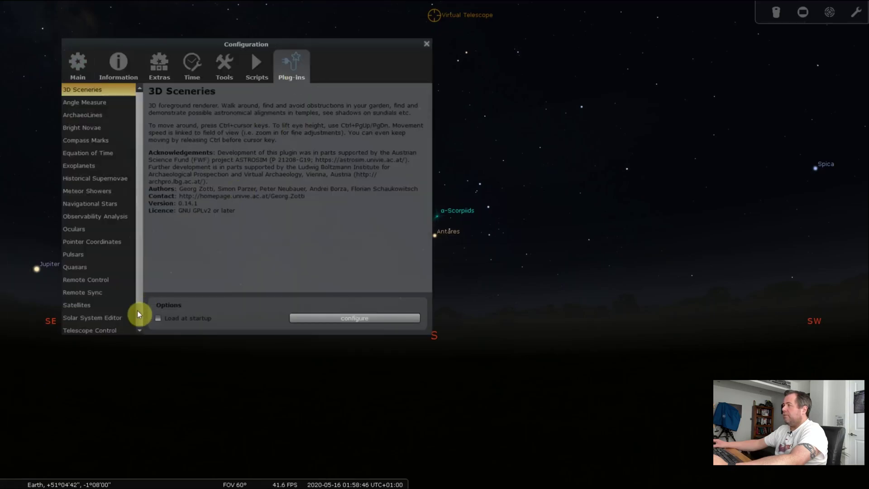
pyautogui.scroll(-1, 137, 310)
pyautogui.click(74, 281)
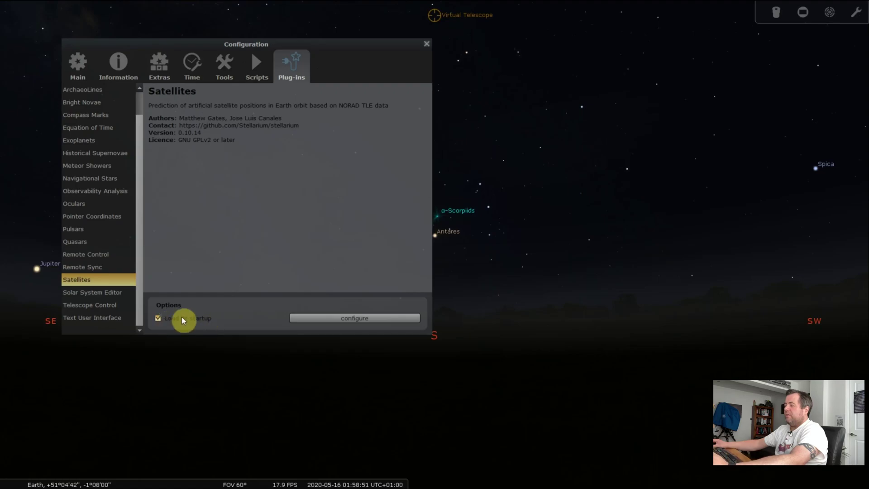
pyautogui.click(352, 318)
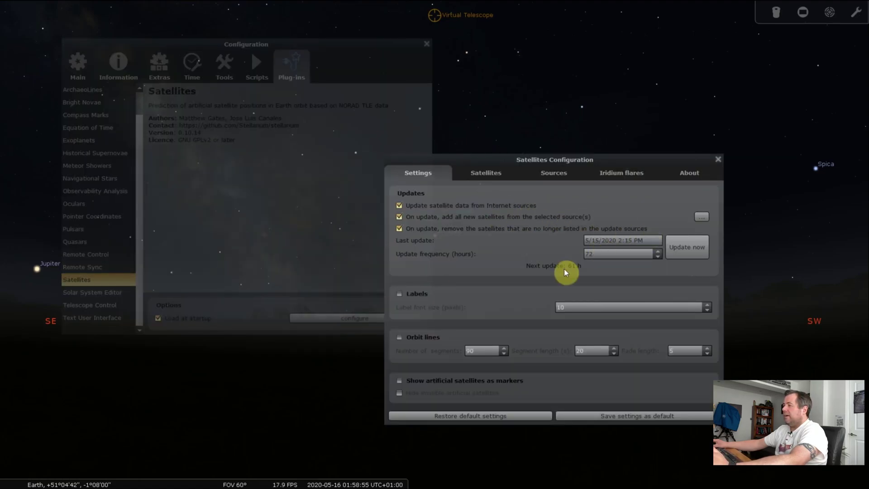
pyautogui.click(718, 159)
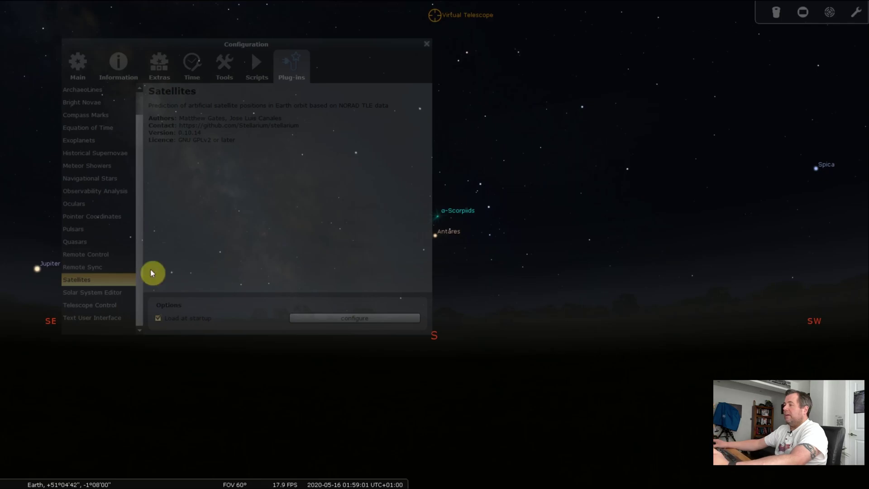
pyautogui.click(95, 307)
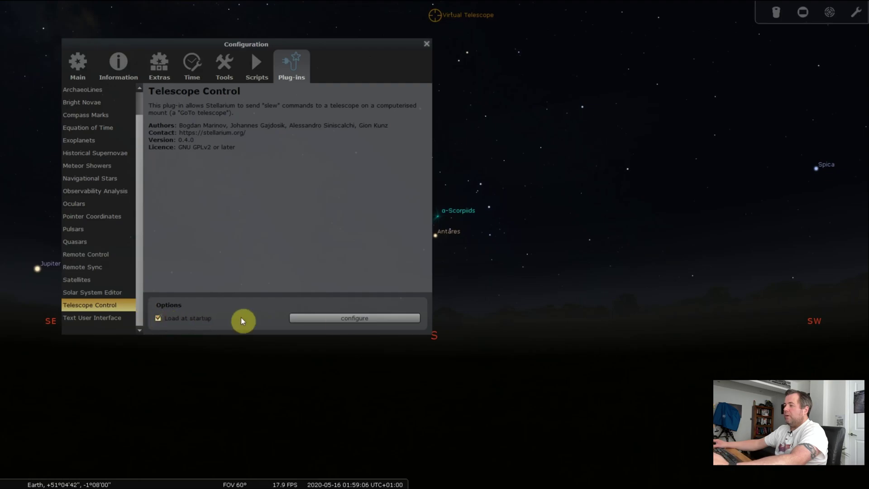
# Confirm the Virtual Telescope shows Connected over ASCOM, then close the Telescopes and Configuration windows.
pyautogui.click(346, 317)
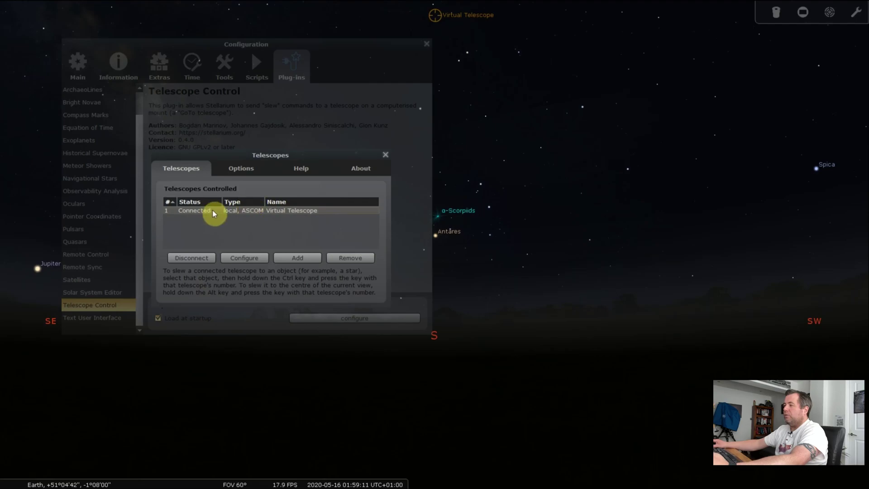
pyautogui.click(385, 155)
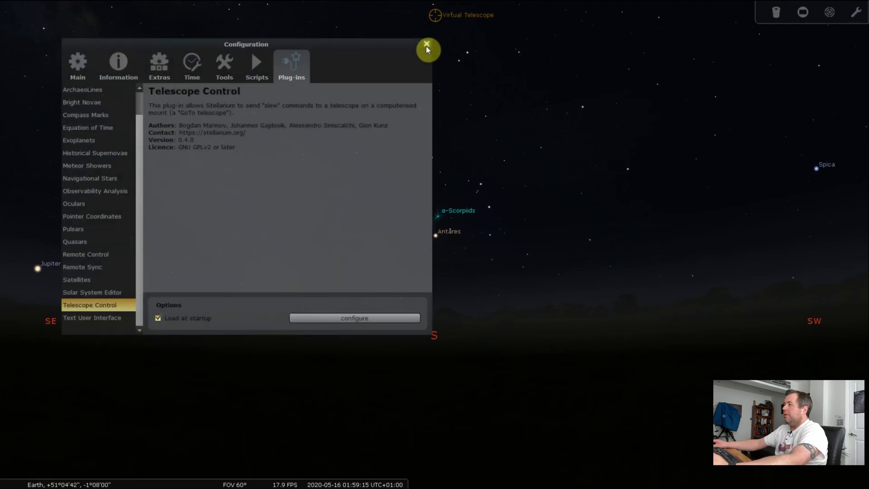
pyautogui.click(426, 47)
pyautogui.moveTo(264, 471)
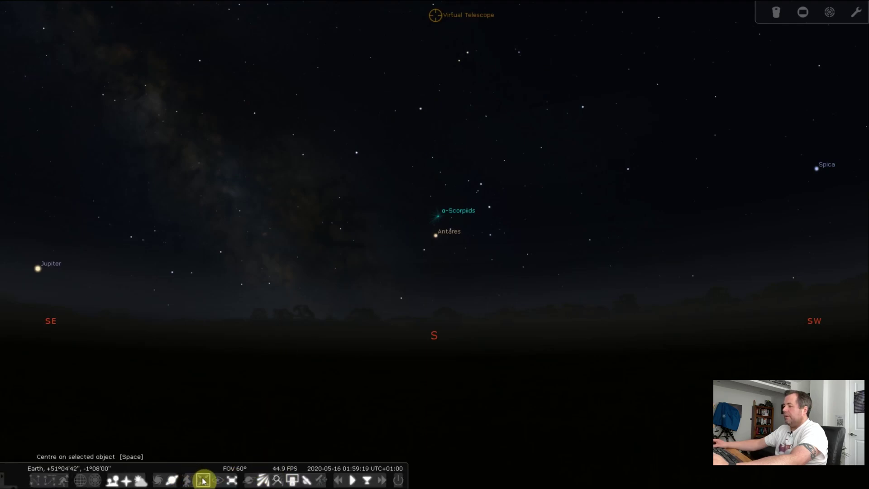
# Exit full-screen, move Stellarium to the right, and launch SkyTrack positioned on the left.
pyautogui.click(232, 479)
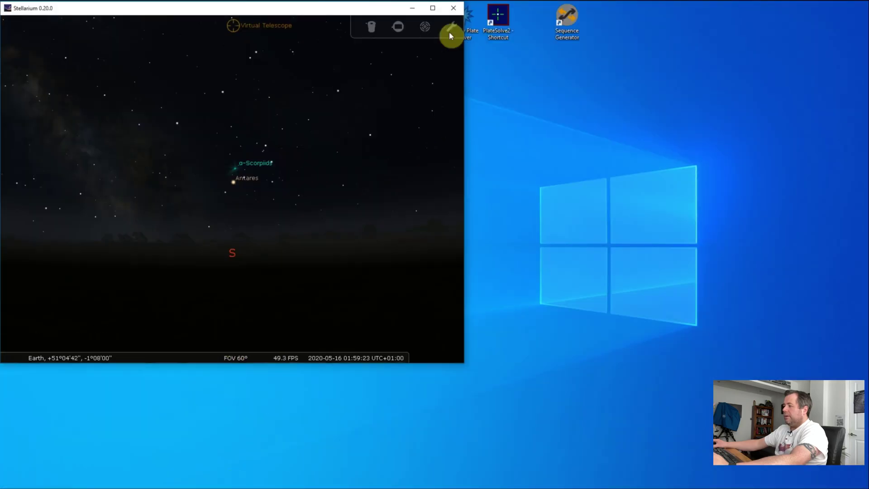
pyautogui.moveTo(346, 15); pyautogui.dragTo(739, 25)
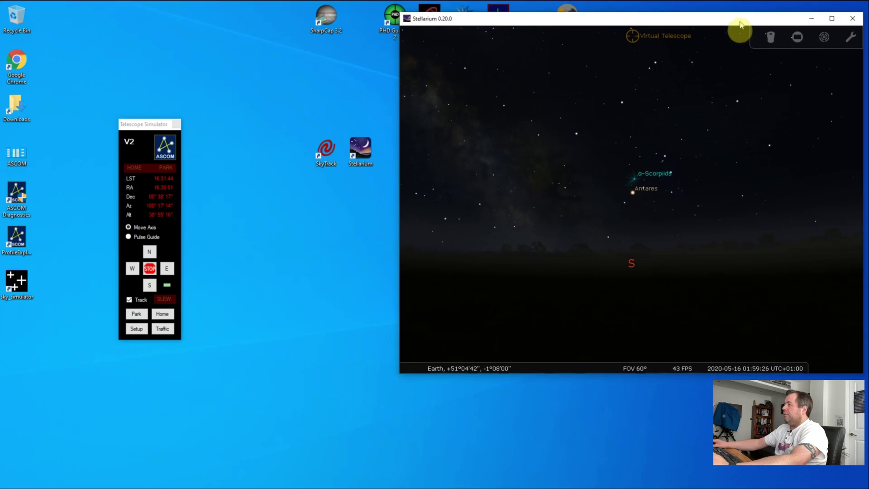
pyautogui.doubleClick(331, 151)
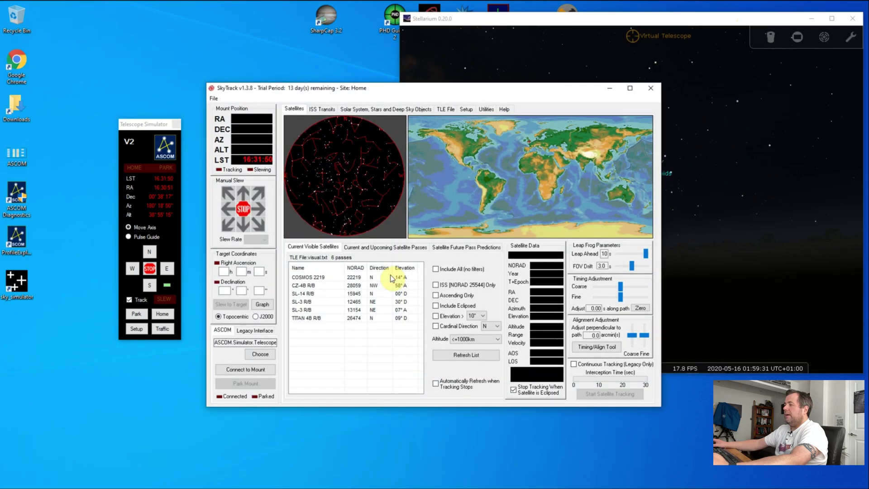
pyautogui.moveTo(461, 92); pyautogui.dragTo(323, 96)
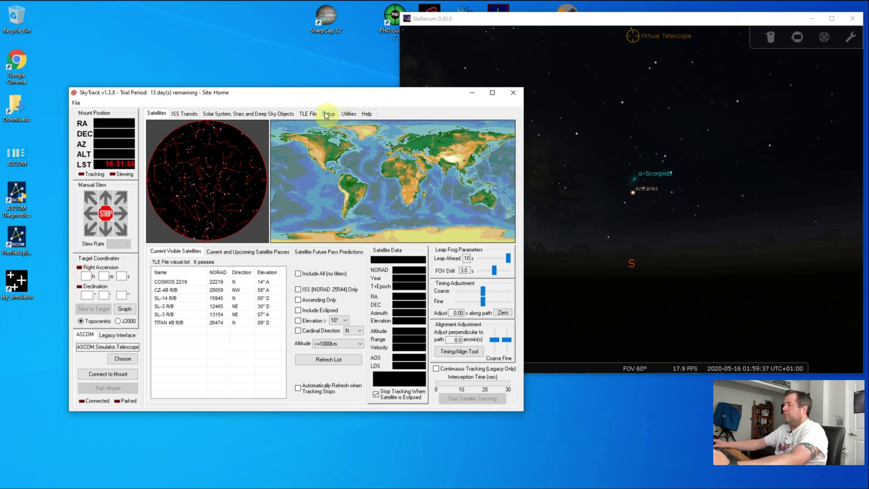
# Show SkyTrack's Setup page with the Home site's coordinates, 30 m elevation and 1-hour UTC offset.
pyautogui.click(329, 115)
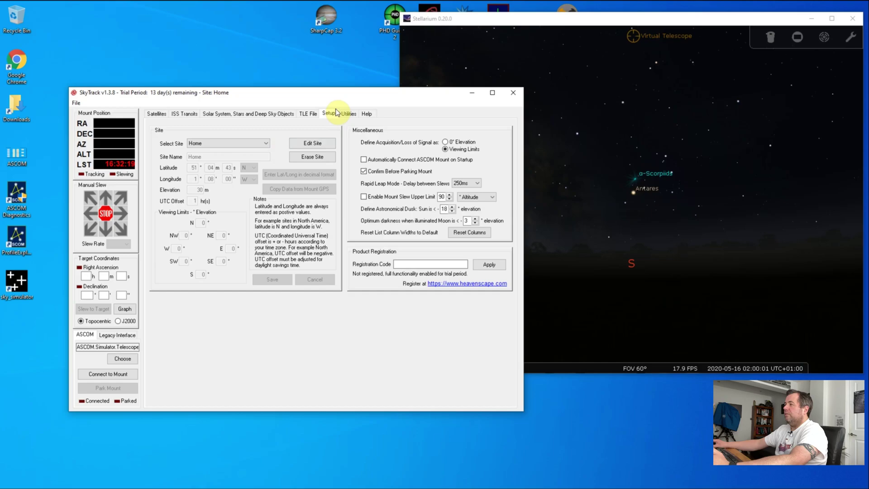
# Request a 100 Brightest Satellites TLE download, keeping the recent 161-satellite visual.txt.
pyautogui.click(313, 115)
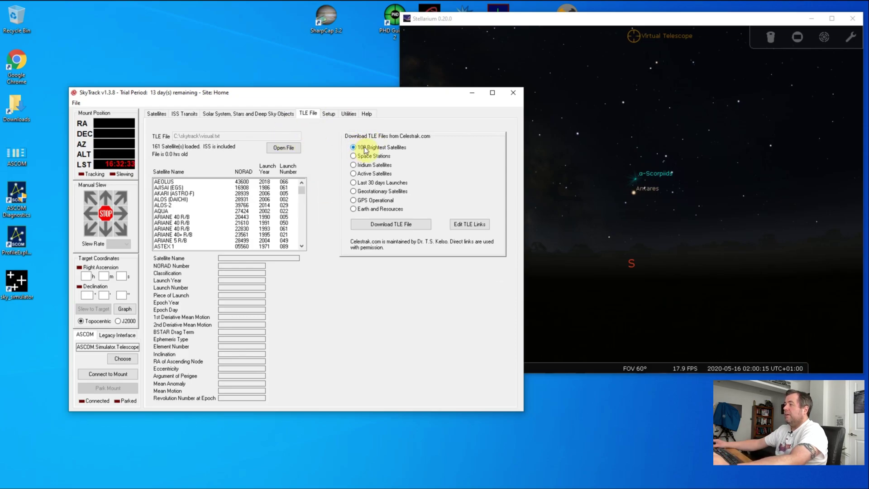
pyautogui.click(392, 226)
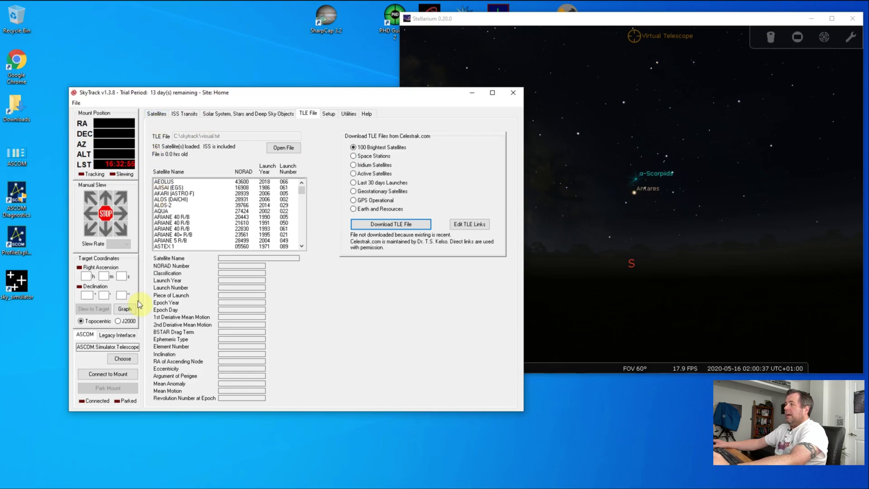
# Confirm ASCOM Telescope Simulator is the chosen driver and connect SkyTrack to the mount.
pyautogui.click(122, 359)
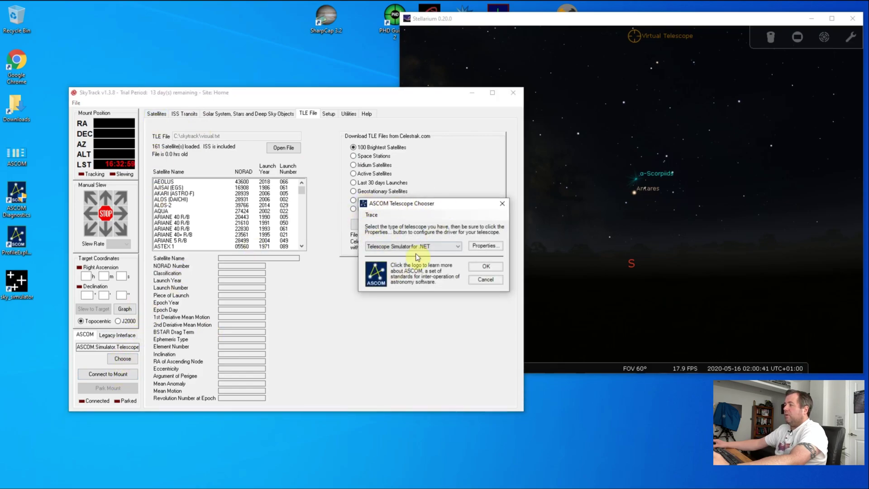
pyautogui.click(485, 279)
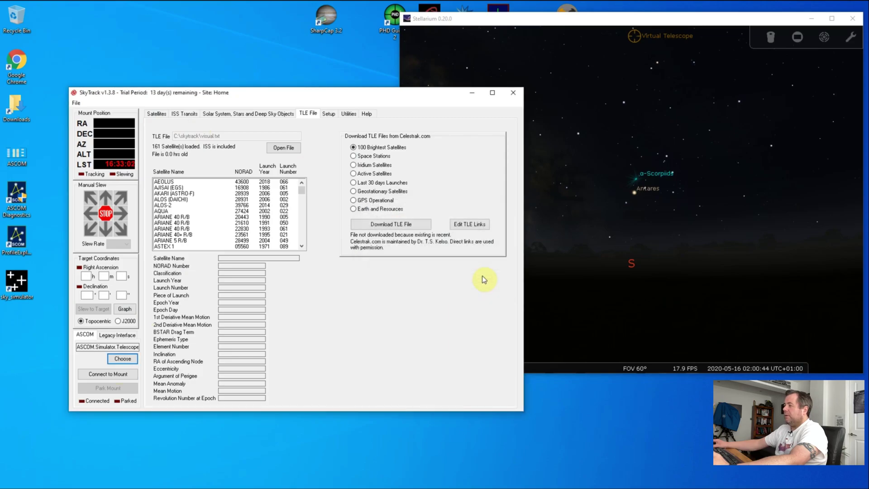
pyautogui.click(110, 376)
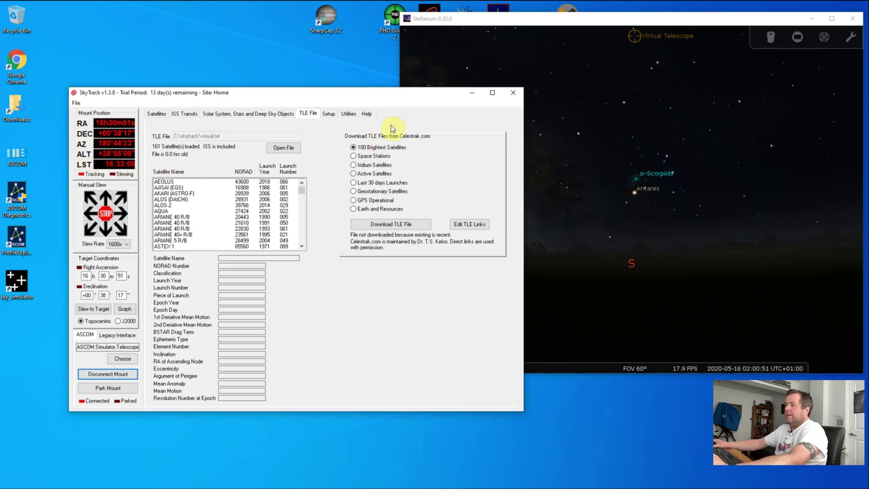
# Review the simulator's ASCOM capabilities on Utilities, checking the CanSlew and CanSetTracking entries.
pyautogui.click(349, 116)
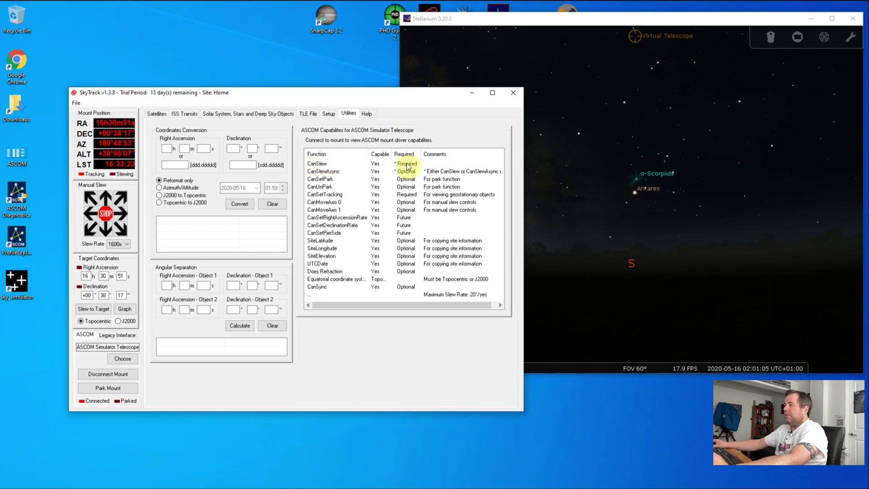
pyautogui.click(320, 164)
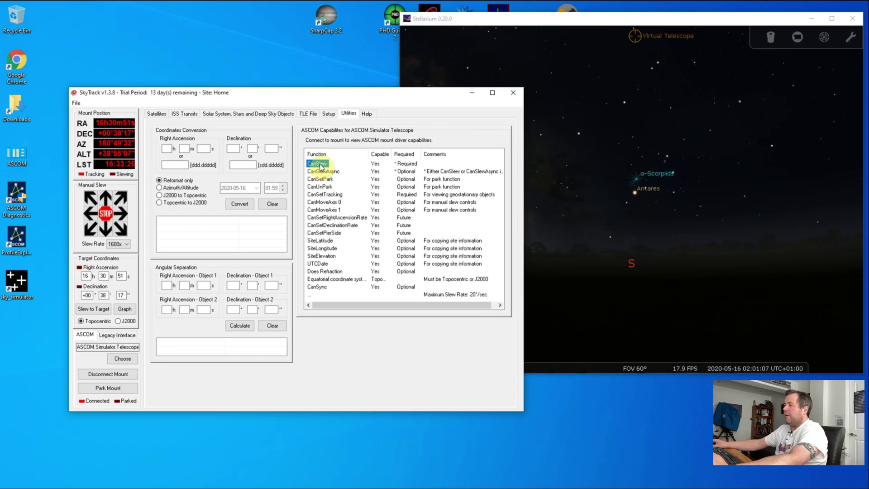
pyautogui.click(323, 195)
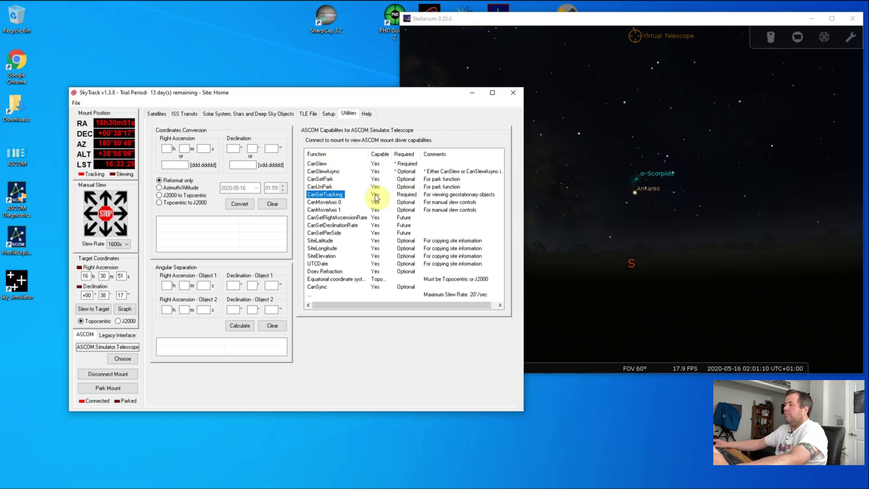
pyautogui.click(375, 171)
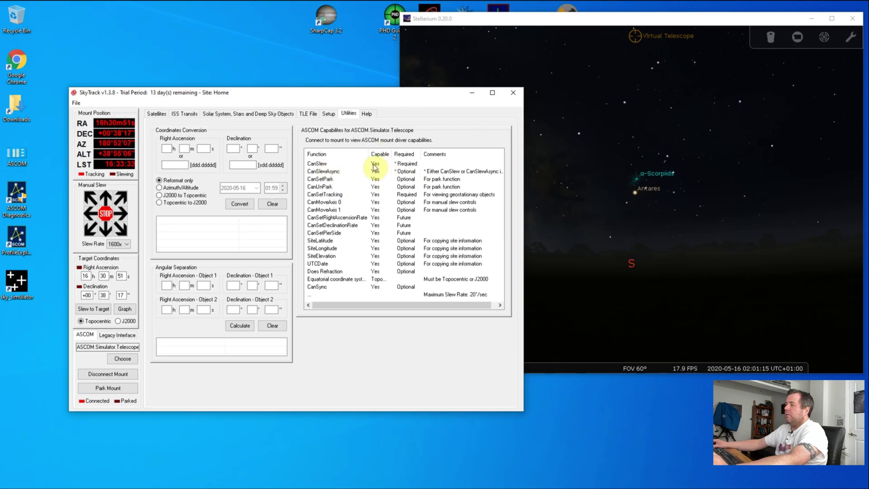
pyautogui.click(327, 195)
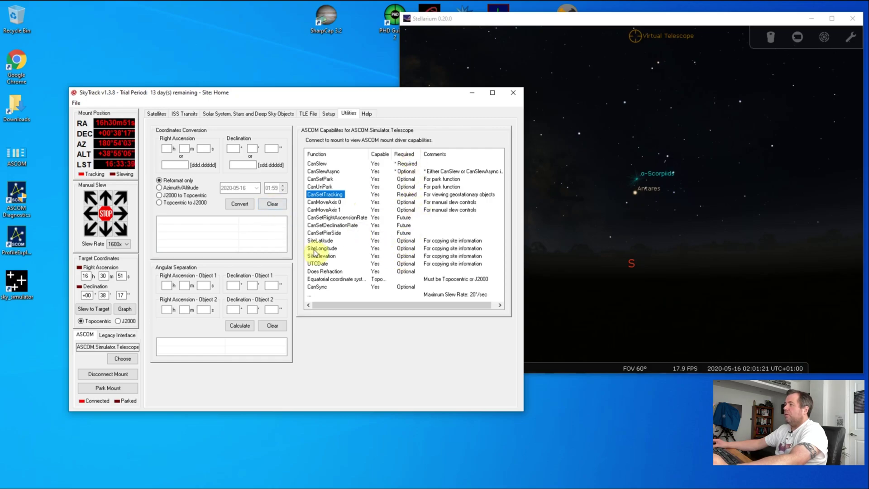
# Return to the Satellites page, shift SkyTrack further left, and refresh the visible-satellite list twice.
pyautogui.click(157, 114)
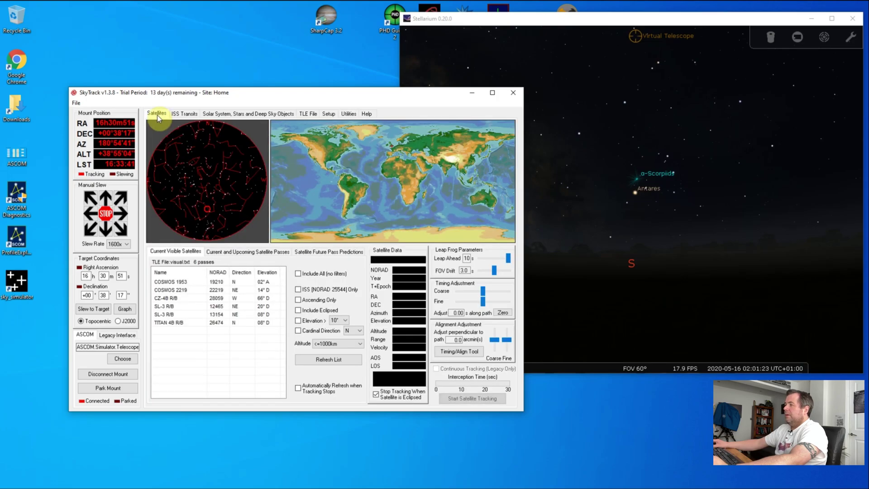
pyautogui.moveTo(244, 97); pyautogui.dragTo(202, 94)
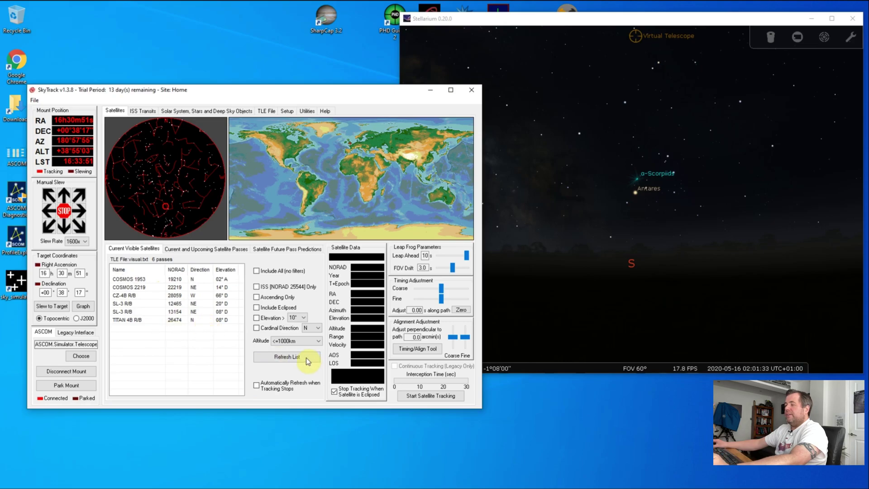
pyautogui.click(287, 357)
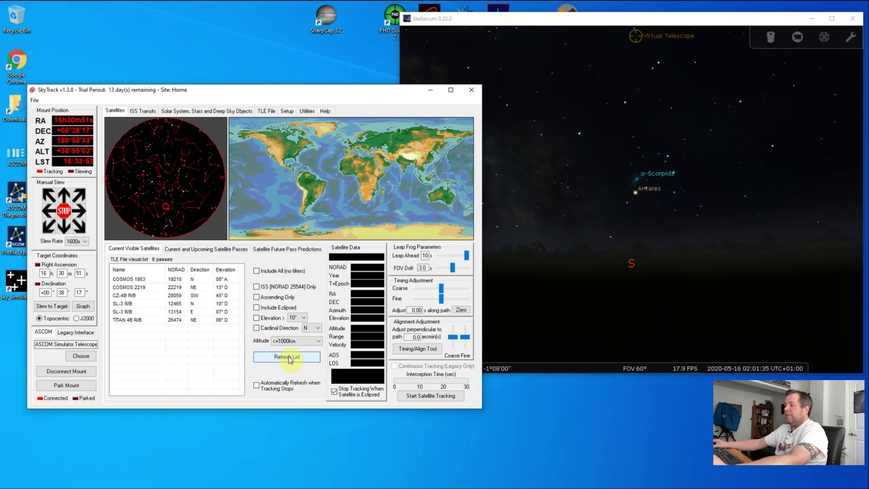
pyautogui.click(289, 358)
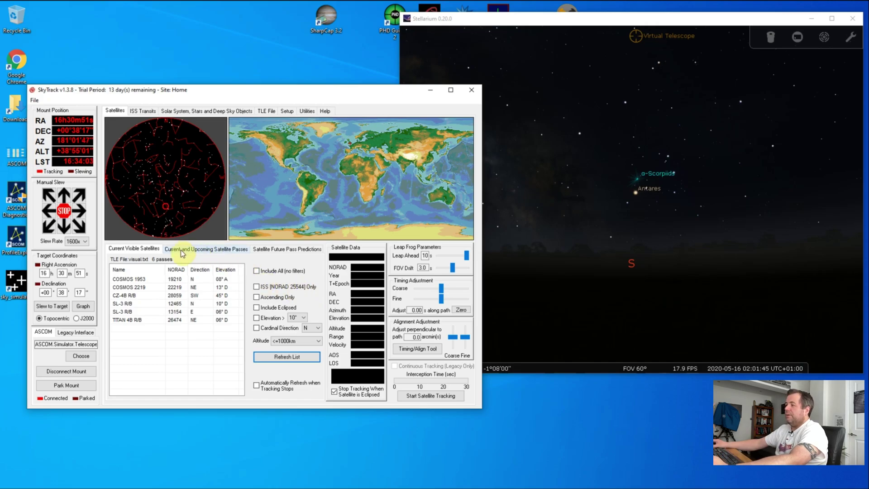
# Recalculate the upcoming satellite passes (783 listed) and select ISS (ZARYA) to show its data and track.
pyautogui.click(194, 253)
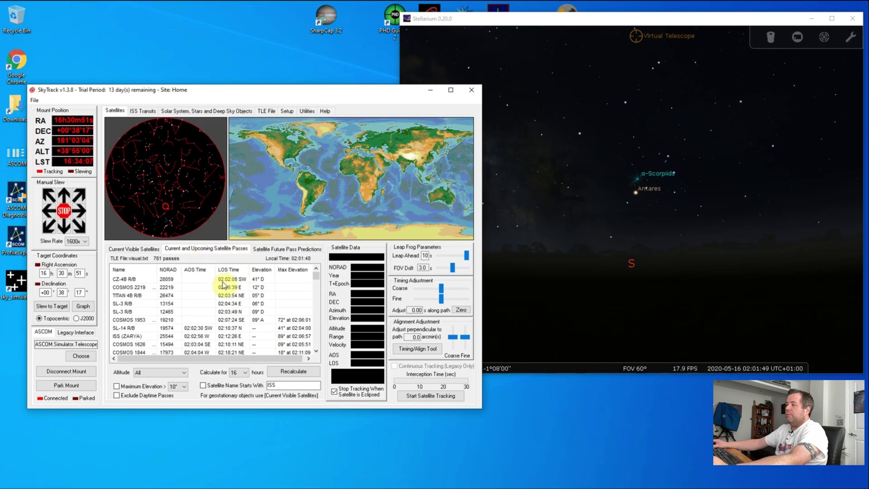
pyautogui.click(294, 371)
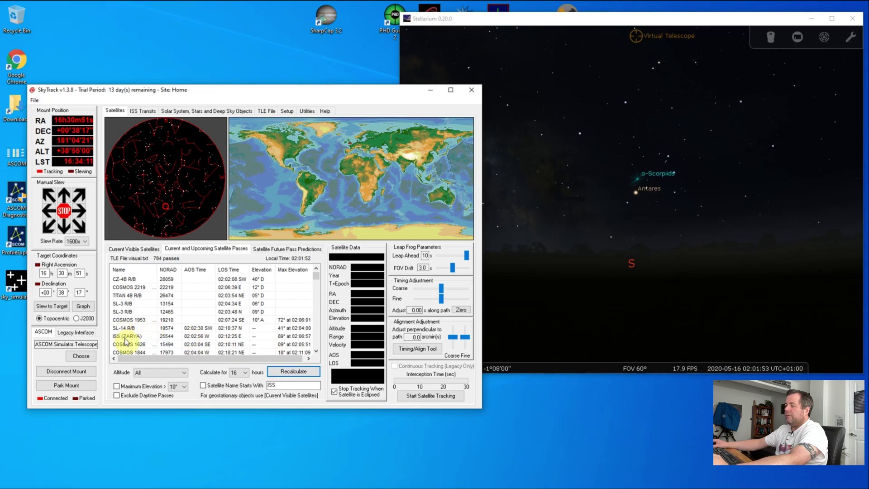
pyautogui.click(125, 338)
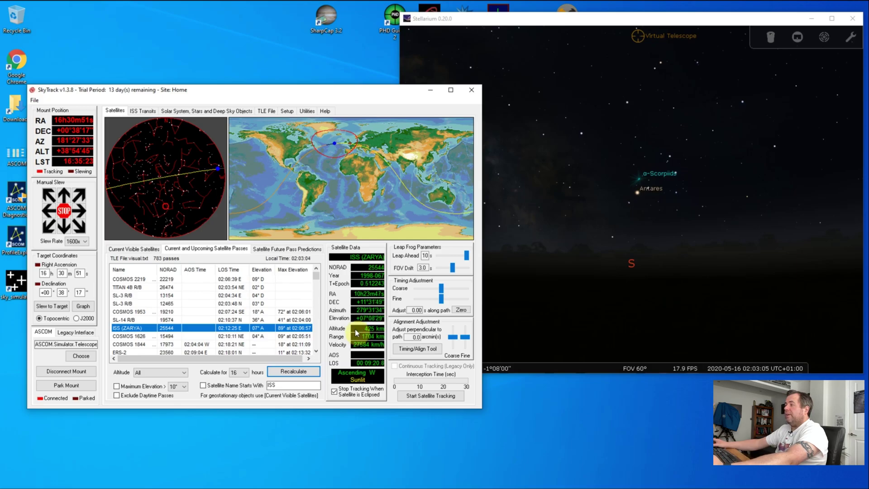
# Start the mount tracking the ISS and arrange Stellarium's sky view beside SkyTrack.
pyautogui.click(428, 397)
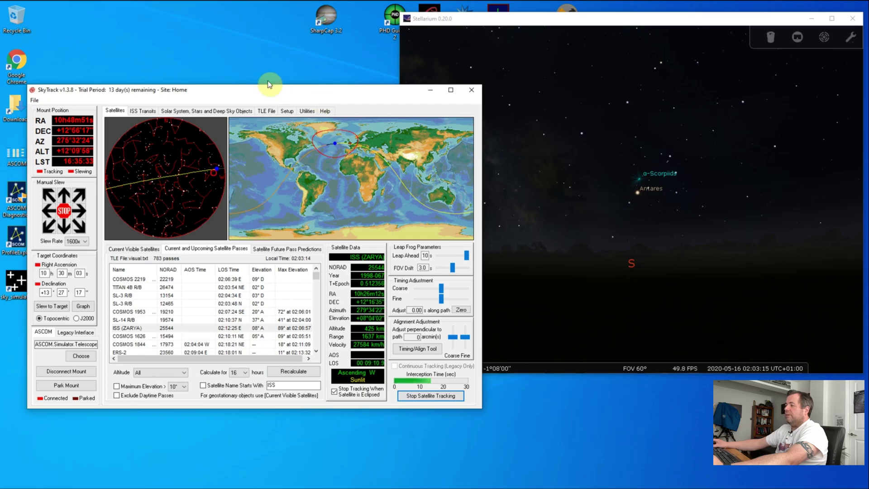
pyautogui.moveTo(285, 89); pyautogui.dragTo(269, 59)
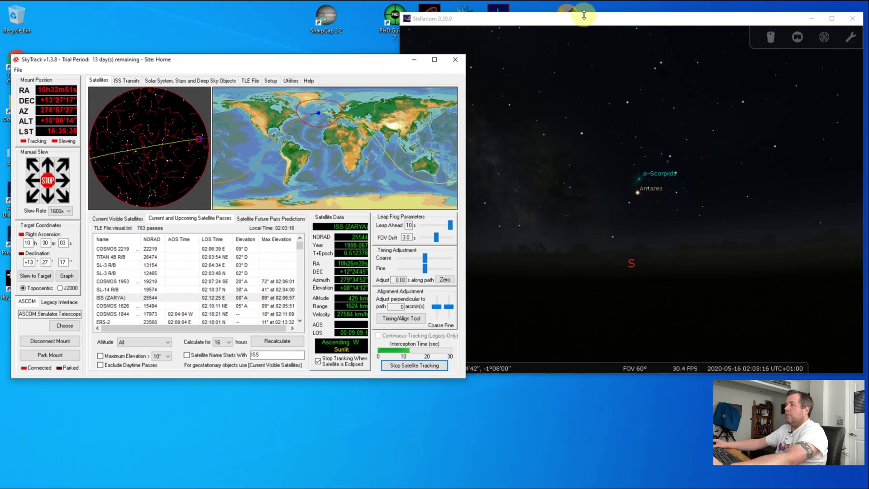
pyautogui.click(600, 22)
pyautogui.moveTo(600, 23); pyautogui.dragTo(554, 28)
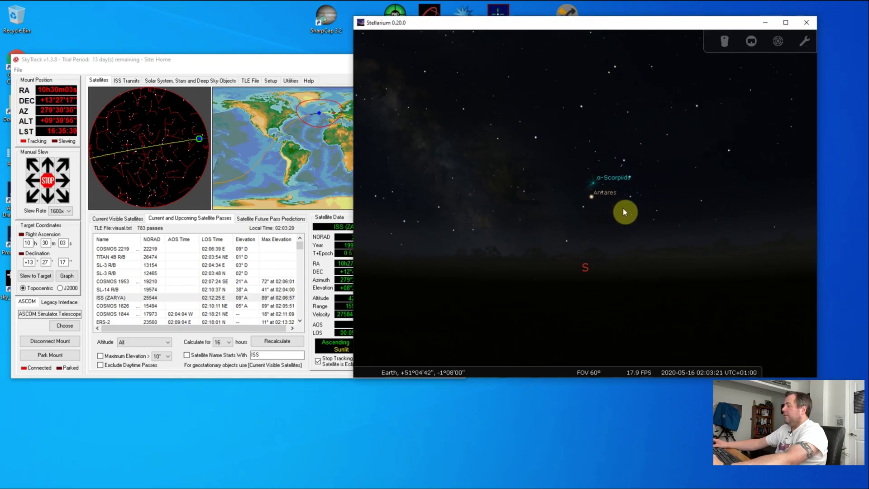
pyautogui.moveTo(623, 212); pyautogui.dragTo(638, 259)
# Search Stellarium for 'iss', centre on ISS (ZARYA) and zoom in to a 4.19° field of view.
pyautogui.moveTo(371, 303)
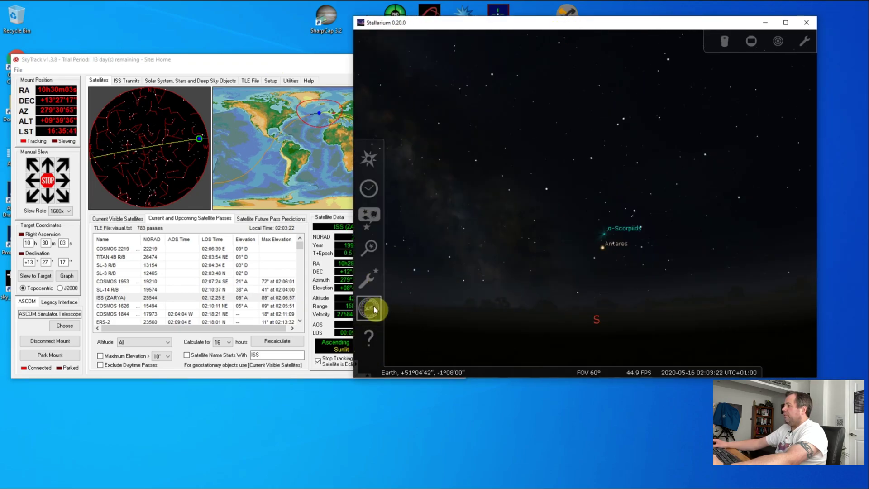
pyautogui.click(369, 256)
pyautogui.write('iss ')
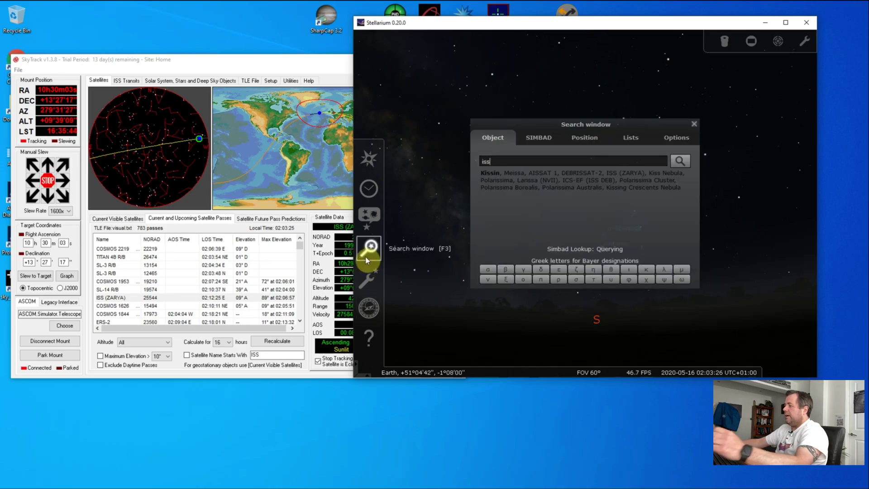
pyautogui.write('(')
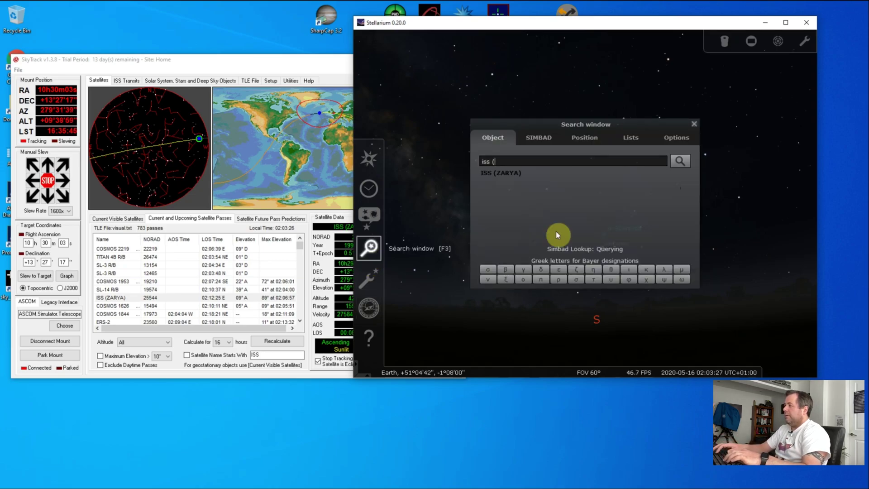
pyautogui.click(512, 171)
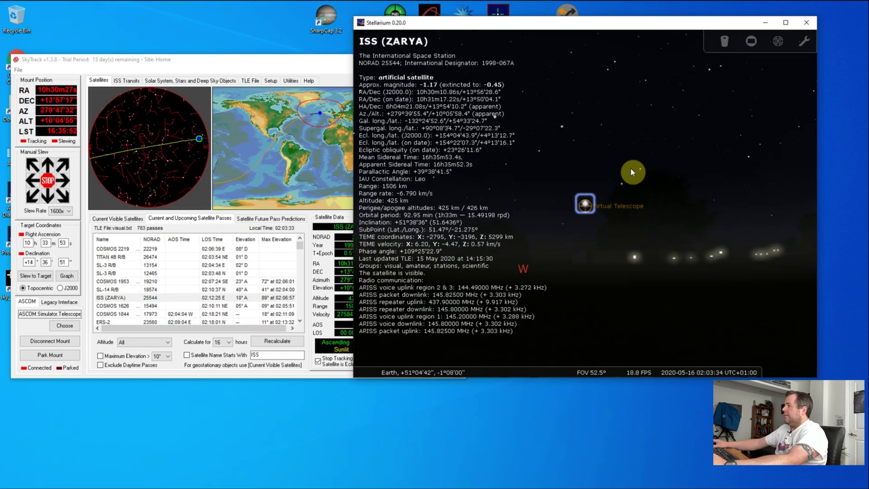
pyautogui.scroll(5, 647, 165)
pyautogui.scroll(3, 633, 165)
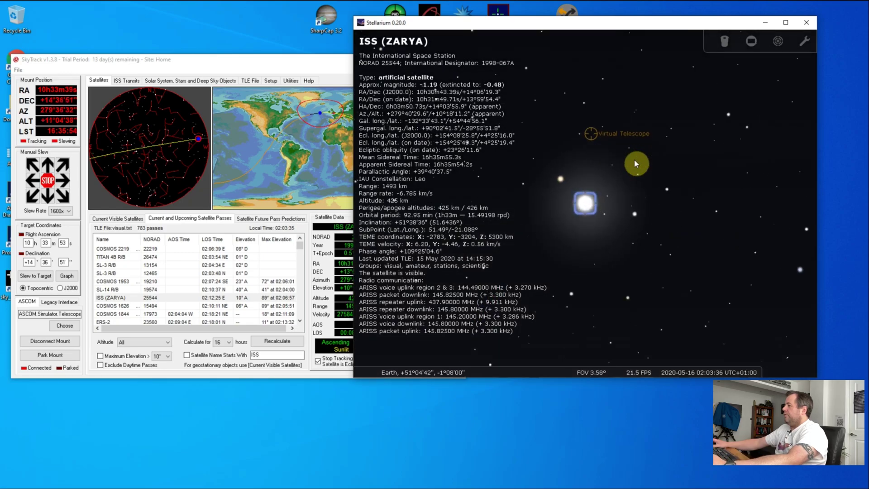
# Overlay the ZWO ASI071MC camera sensor frame around the ISS with the Oculars CCD button.
pyautogui.click(754, 42)
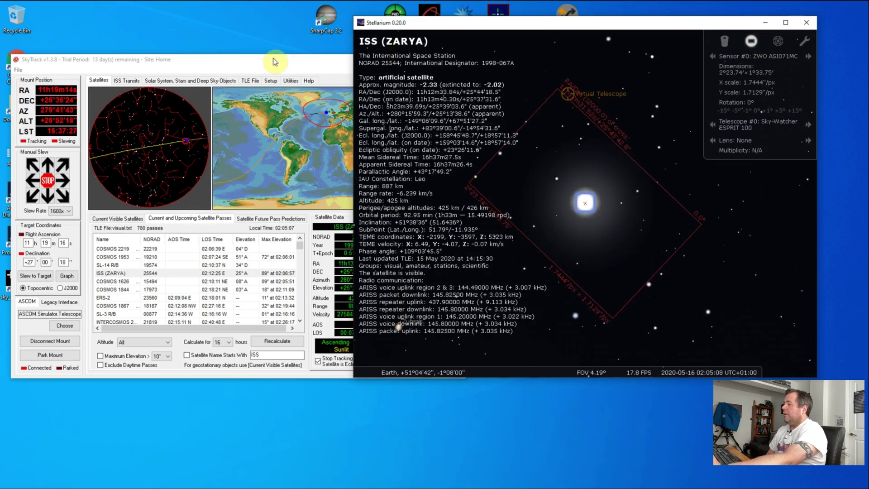
# Leap the SkyTrack mount ahead along the ISS path to target RA 11h47m40s, Dec +33°17'08".
pyautogui.click(289, 59)
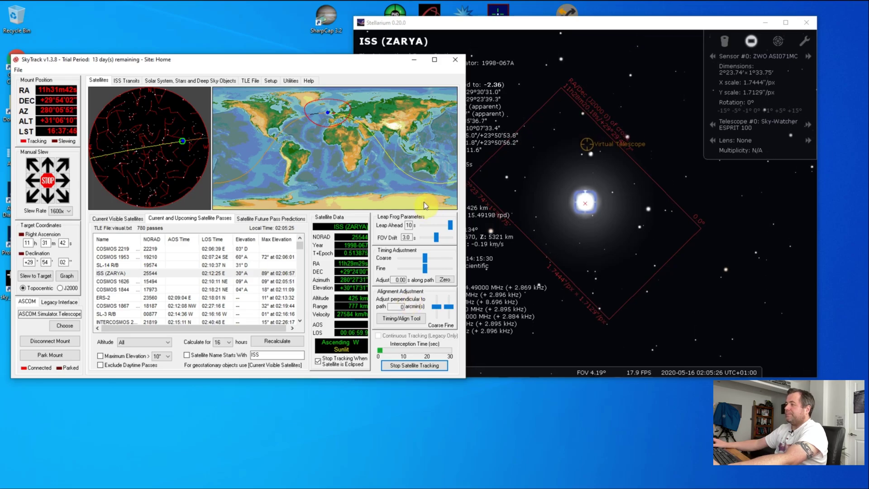
pyautogui.click(451, 225)
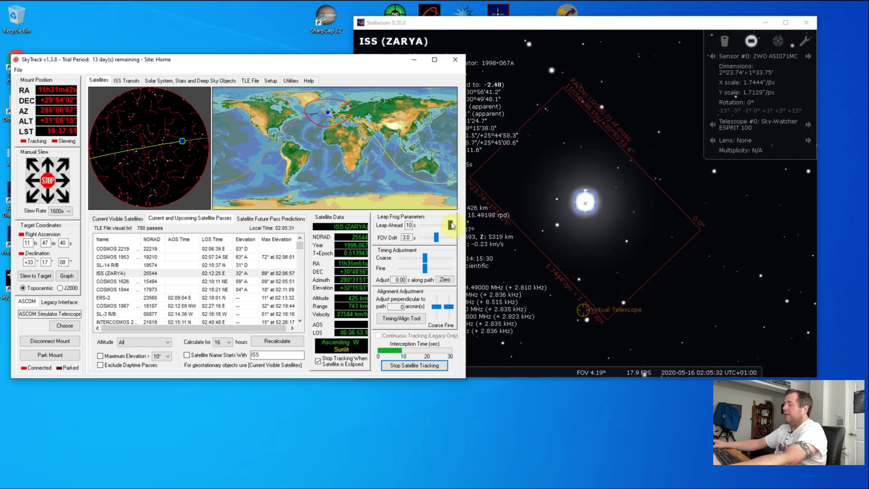